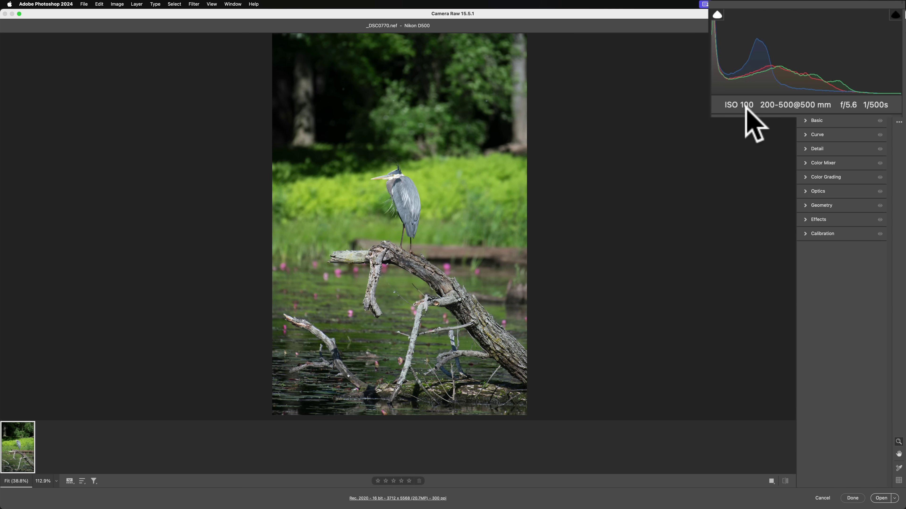
{"action": "left_click", "coordinate": [378, 162]}
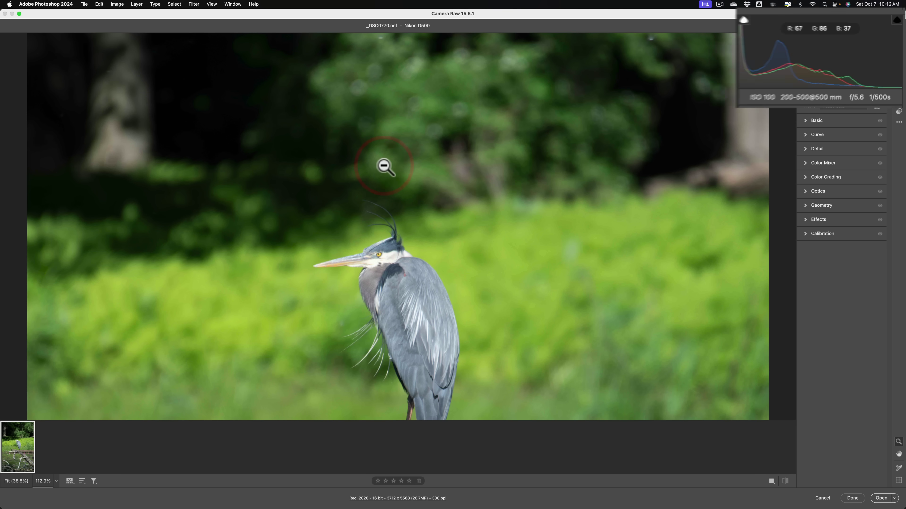
{"action": "left_click", "coordinate": [384, 165]}
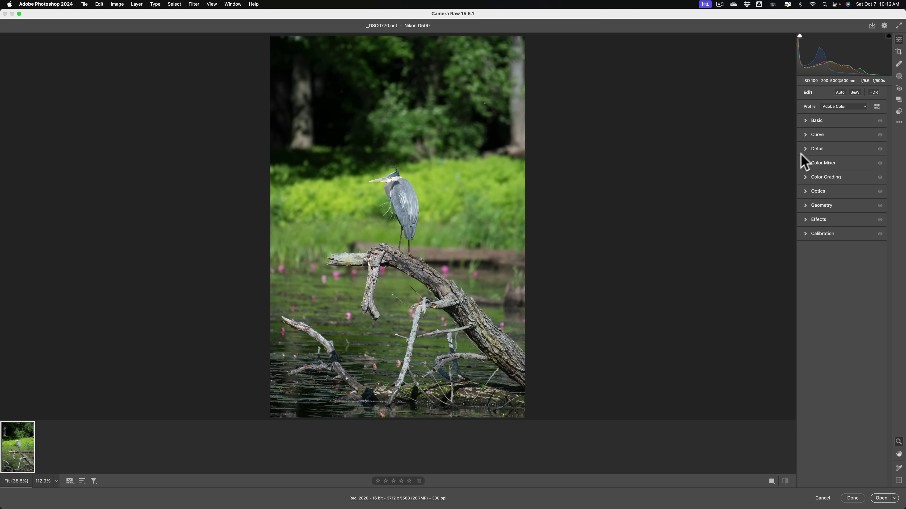
{"action": "left_click", "coordinate": [807, 149]}
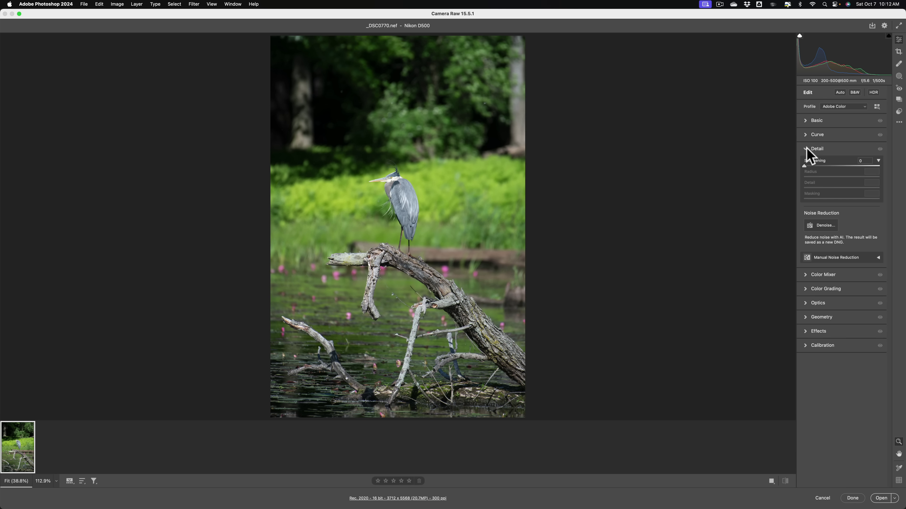
{"action": "left_click", "coordinate": [807, 149]}
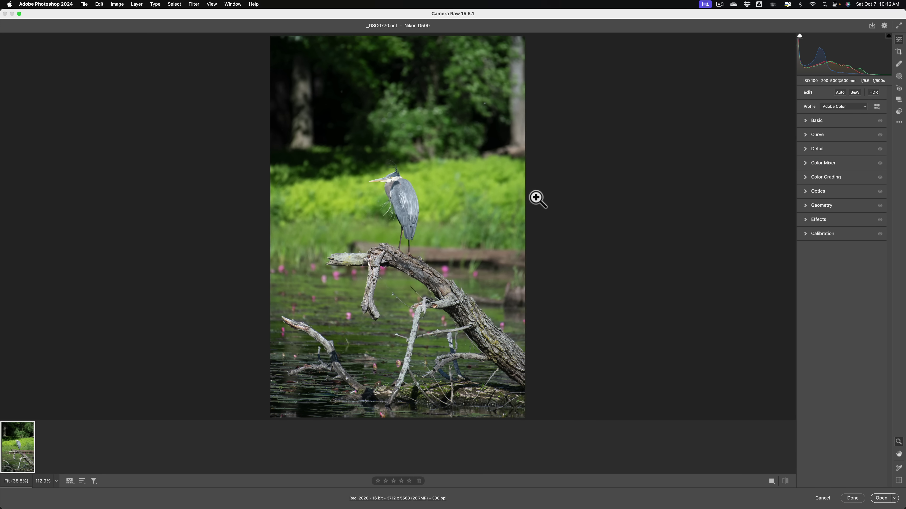
Step: Expand Basic and set Highlights to -68 and Shadows to +67 while zoomed on the heron
{"action": "left_click", "coordinate": [805, 121]}
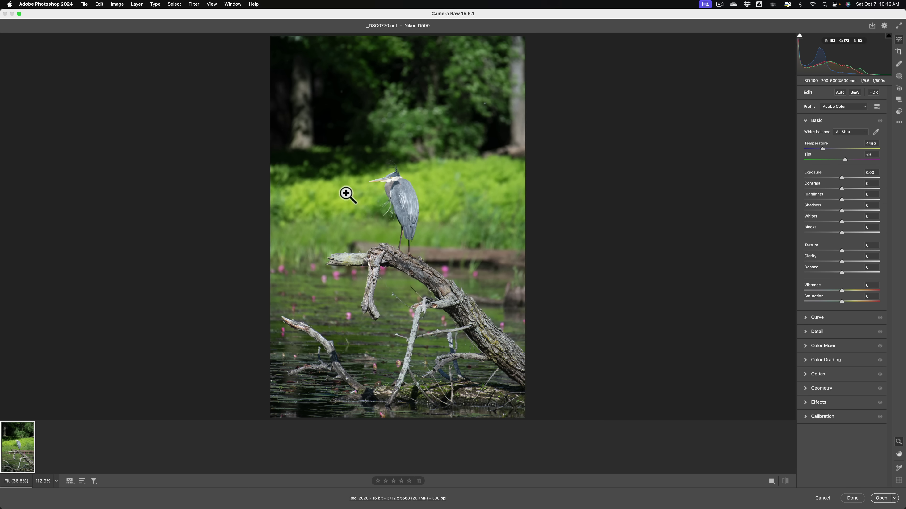
{"action": "left_click", "coordinate": [398, 186]}
{"action": "left_click", "coordinate": [397, 186]}
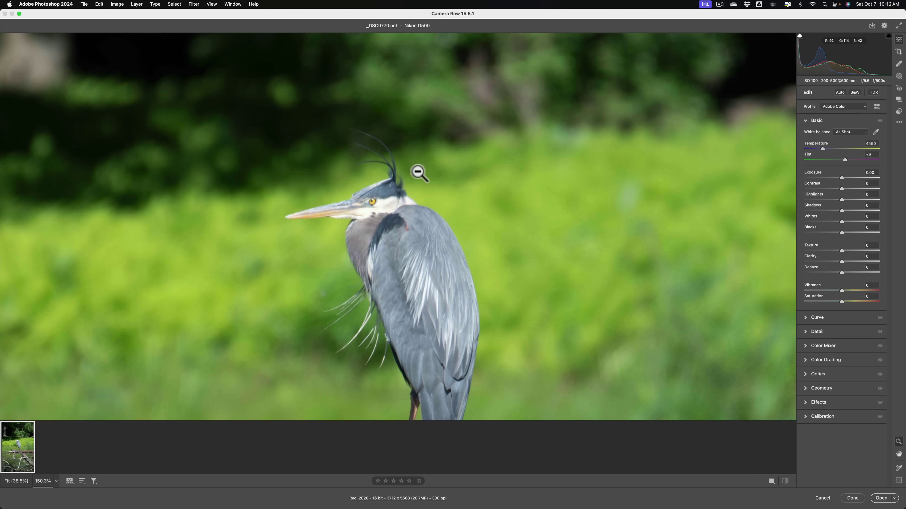
{"action": "left_click", "coordinate": [417, 172]}
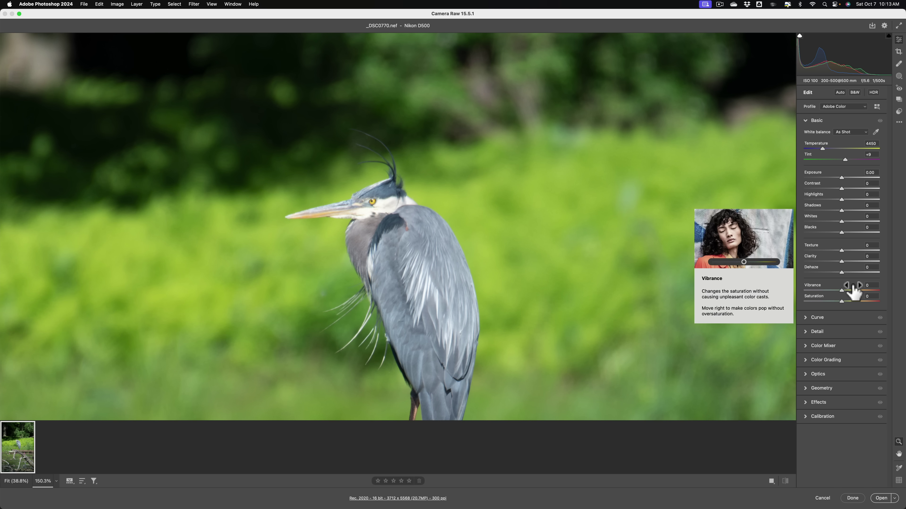
{"action": "left_click", "coordinate": [381, 217]}
{"action": "left_click_drag", "start_coordinate": [370, 205], "coordinate": [395, 182]}
{"action": "left_click_drag", "start_coordinate": [380, 229], "coordinate": [419, 146]}
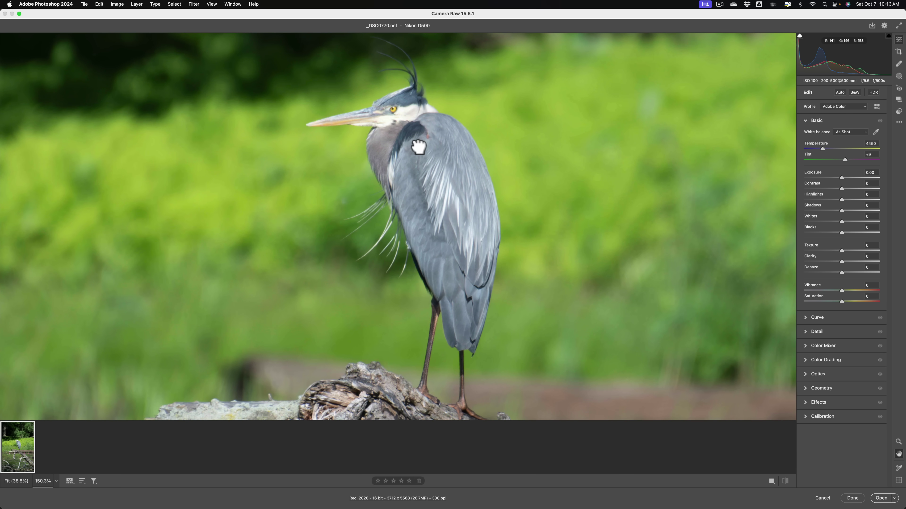
{"action": "left_click", "coordinate": [418, 144]}
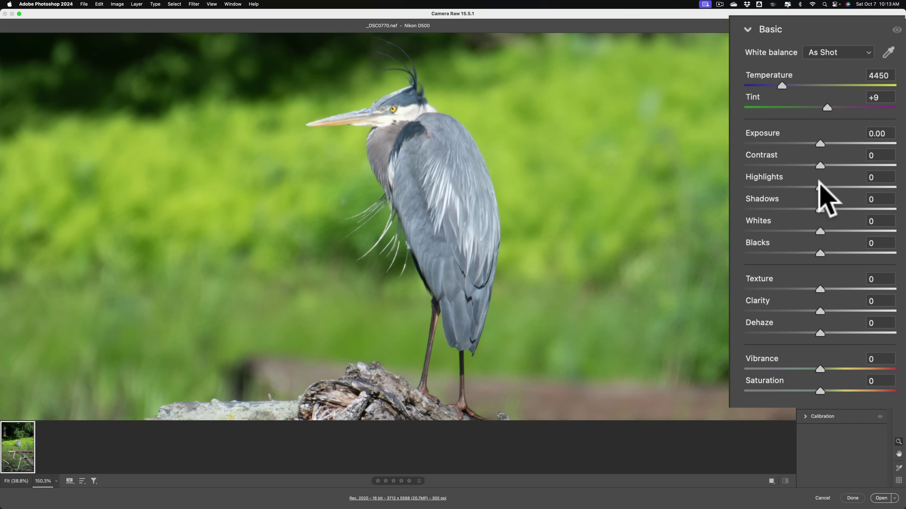
{"action": "left_click_drag", "start_coordinate": [819, 187], "coordinate": [774, 188]}
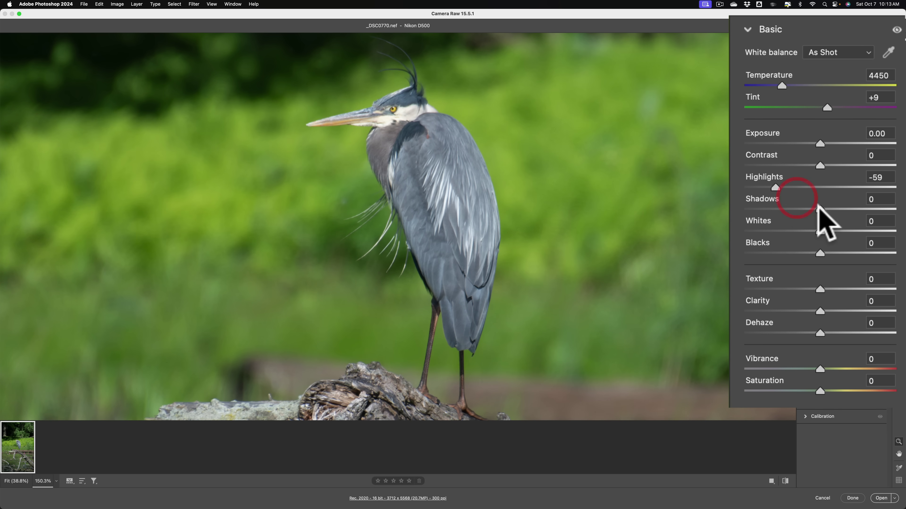
{"action": "left_click_drag", "start_coordinate": [819, 210], "coordinate": [870, 210]}
{"action": "left_click_drag", "start_coordinate": [776, 187], "coordinate": [770, 187]}
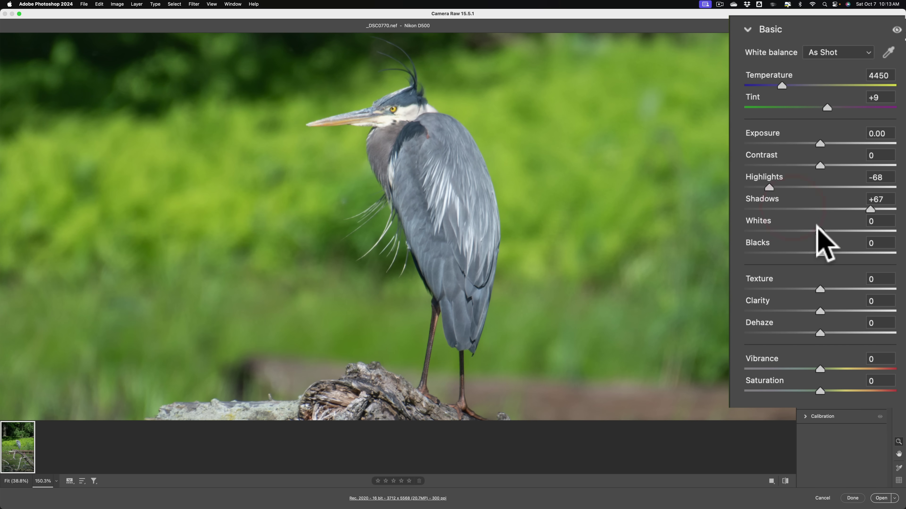
Step: Set Whites to +14 and Blacks to -62 with clipping preview, then show the Detail settings
{"action": "key", "text": "alt"}
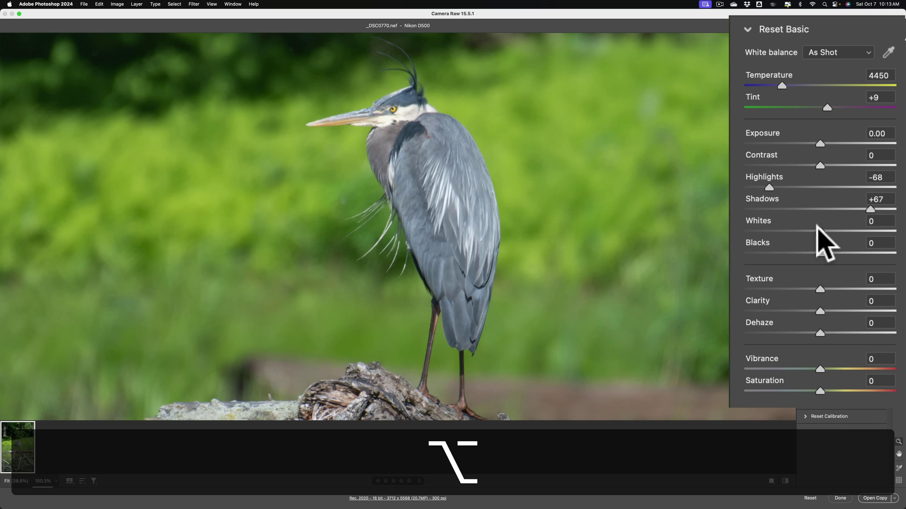
{"action": "mouse_move", "coordinate": [817, 230]}
{"action": "left_mouse_down"}
{"action": "mouse_move", "coordinate": [851, 230]}
{"action": "mouse_move", "coordinate": [827, 230]}
{"action": "left_mouse_up"}
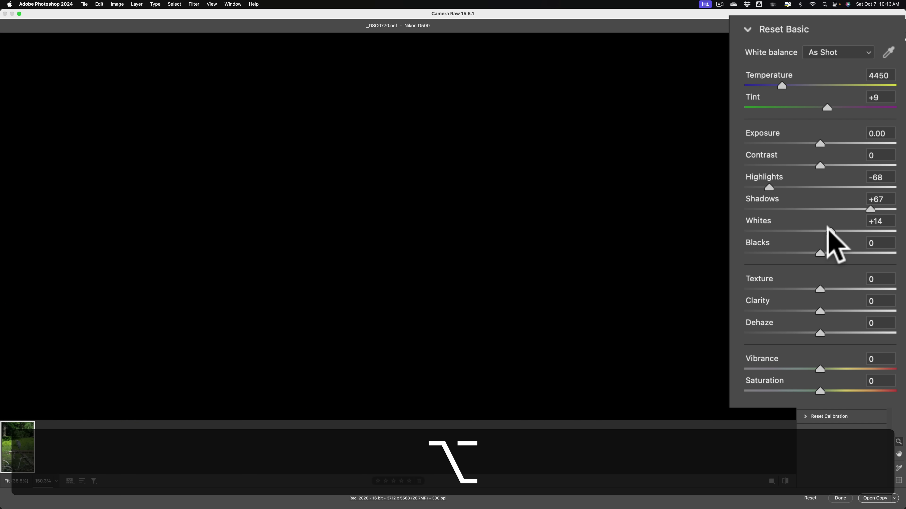
{"action": "left_click_drag", "start_coordinate": [827, 228], "coordinate": [764, 253]}
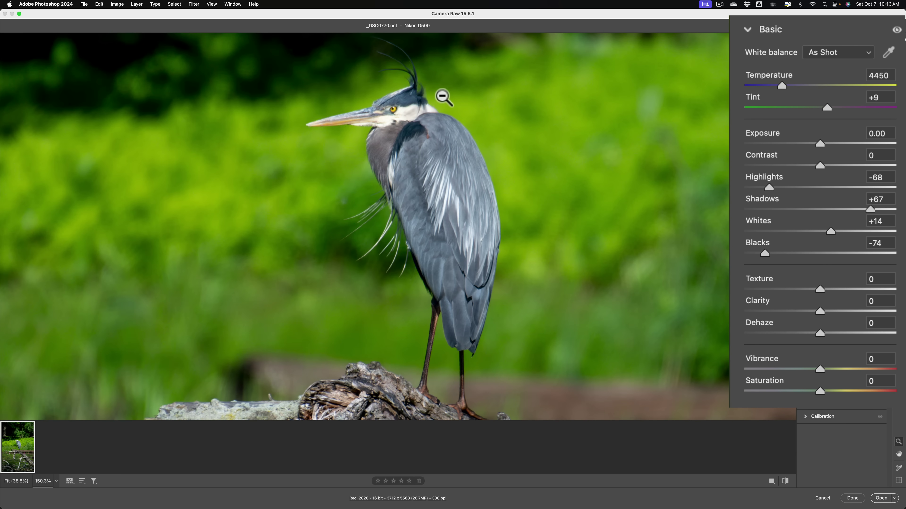
{"action": "left_click", "coordinate": [443, 97], "text": "alt"}
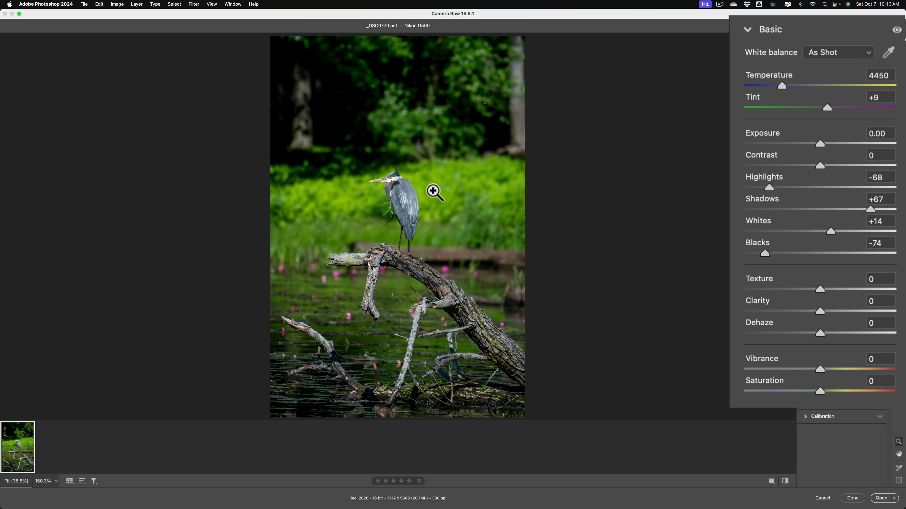
{"action": "left_click", "coordinate": [402, 194]}
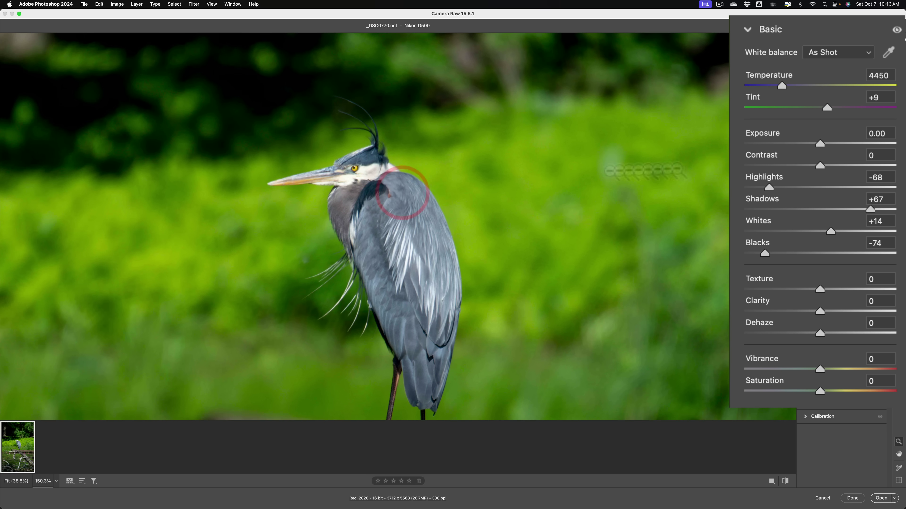
{"action": "left_click_drag", "start_coordinate": [765, 254], "coordinate": [777, 253]}
{"action": "left_click", "coordinate": [452, 202], "text": "alt"}
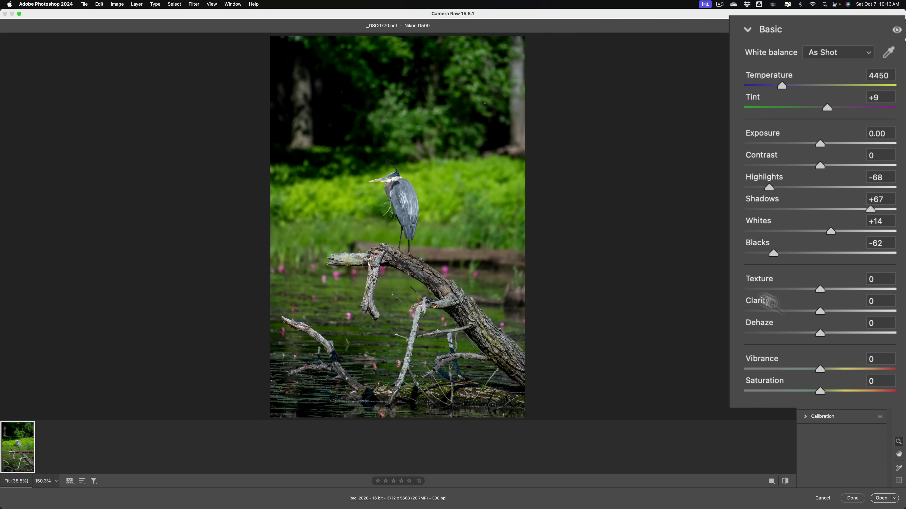
{"action": "key", "text": "super+alt+3"}
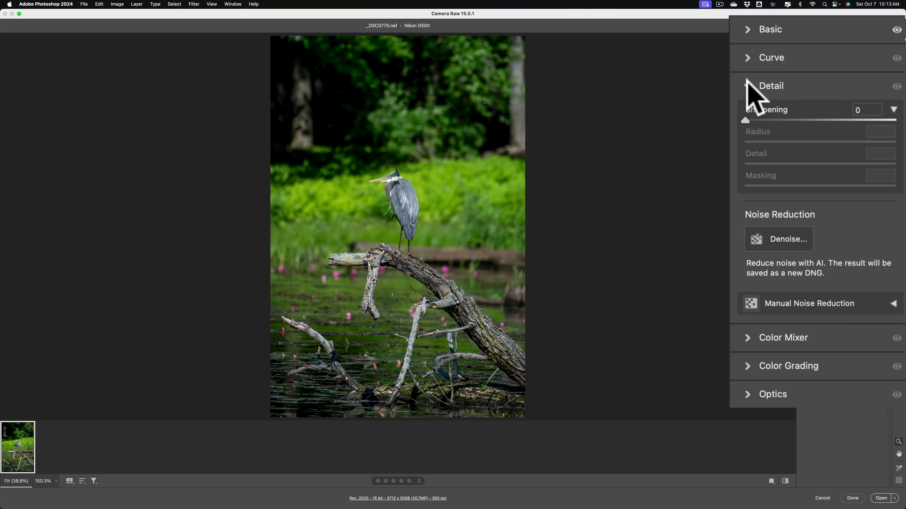
Step: Collapse the Detail panel and open the edited _DSC0770.nef heron photo in Photoshop
{"action": "left_click", "coordinate": [749, 88]}
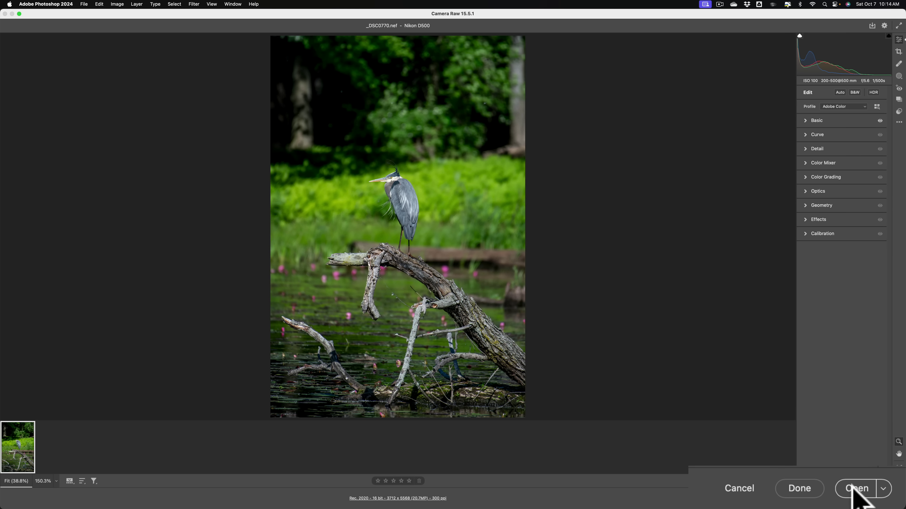
{"action": "left_click", "coordinate": [859, 494]}
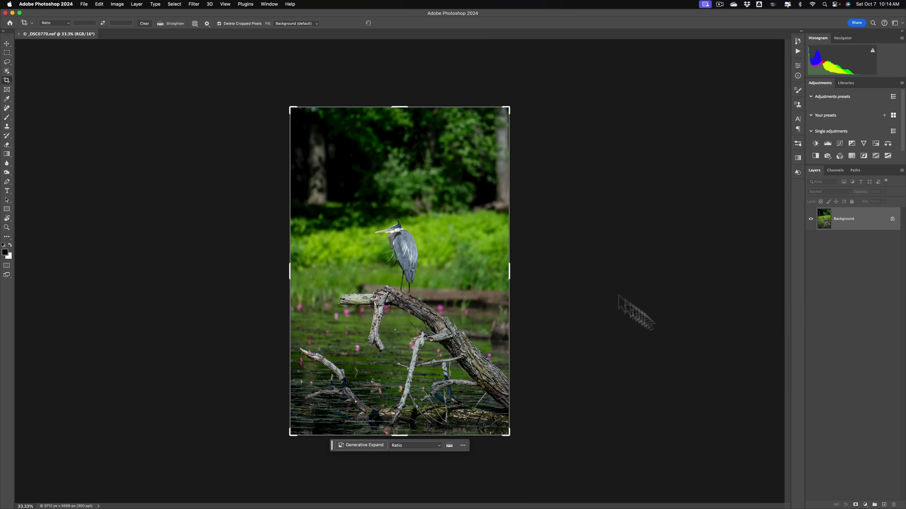
Step: Switch to the Move tool so the crop box disappears from the heron photo
{"action": "left_click", "coordinate": [4, 44]}
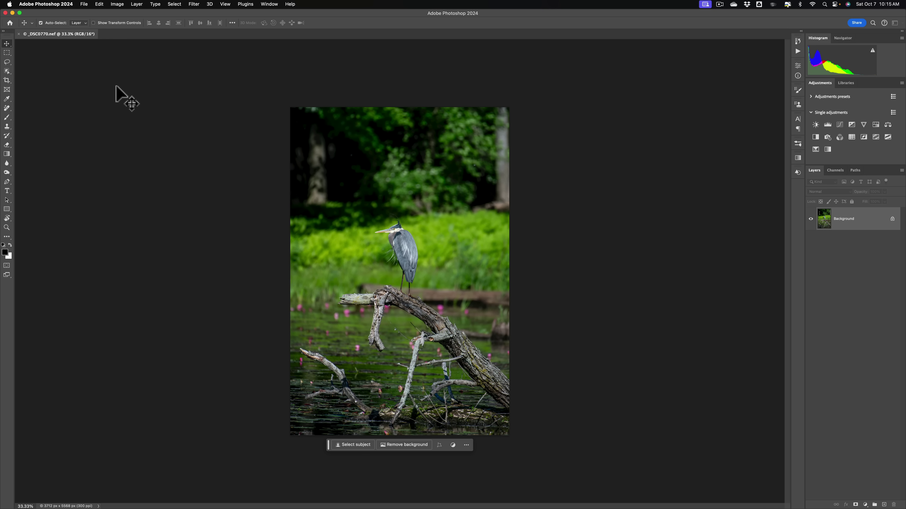
Step: Unlock the Background into Layer 0 and launch Filter > Neural Filters
{"action": "left_click", "coordinate": [194, 4]}
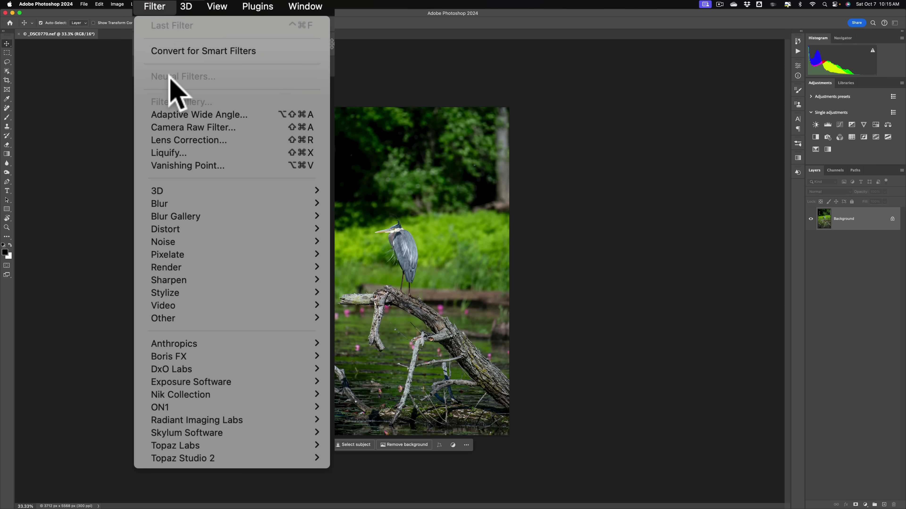
{"action": "left_click", "coordinate": [185, 78]}
{"action": "left_click", "coordinate": [200, 77]}
{"action": "left_click", "coordinate": [329, 22]}
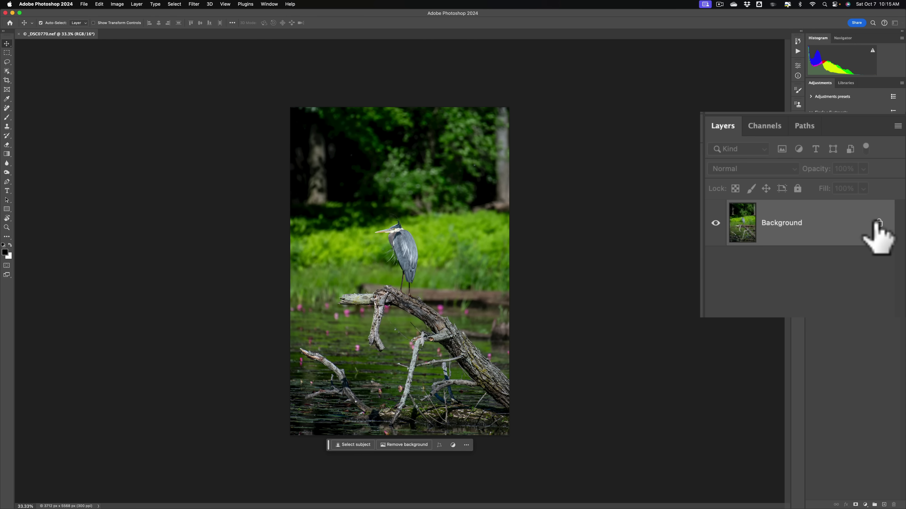
{"action": "left_click", "coordinate": [878, 223]}
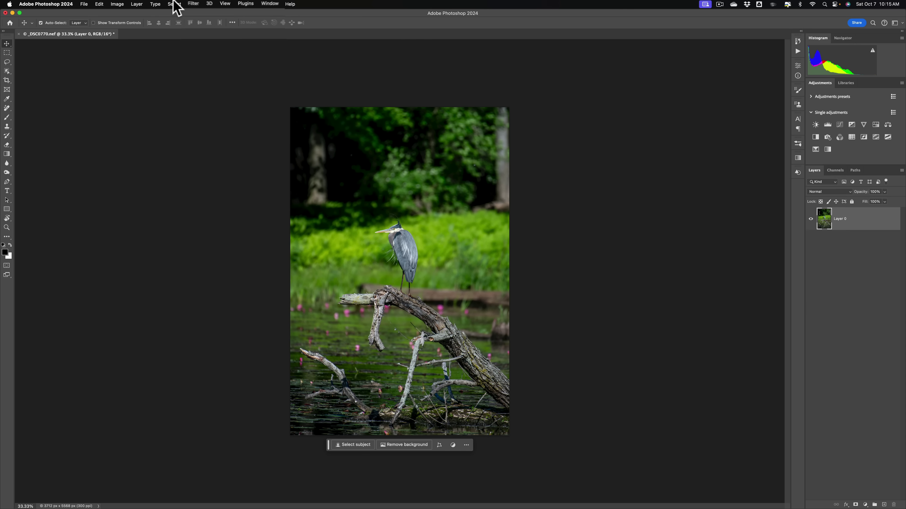
{"action": "left_click", "coordinate": [190, 4]}
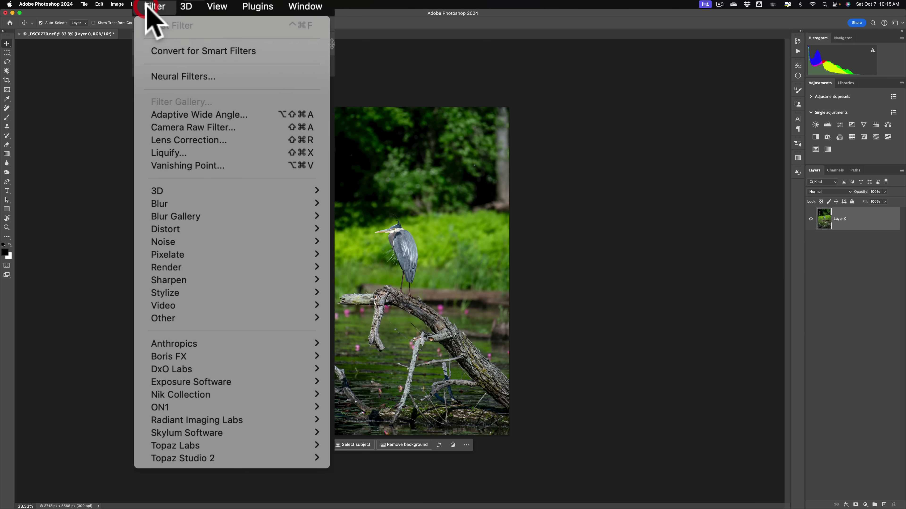
{"action": "left_click", "coordinate": [182, 76]}
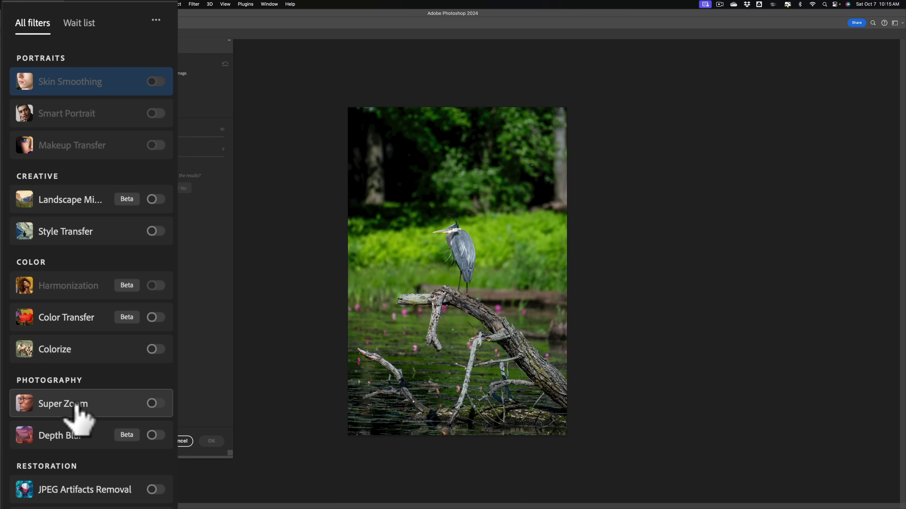
Step: Turn on the Super Zoom filter and enlarge its preview to 2x
{"action": "left_click", "coordinate": [156, 403]}
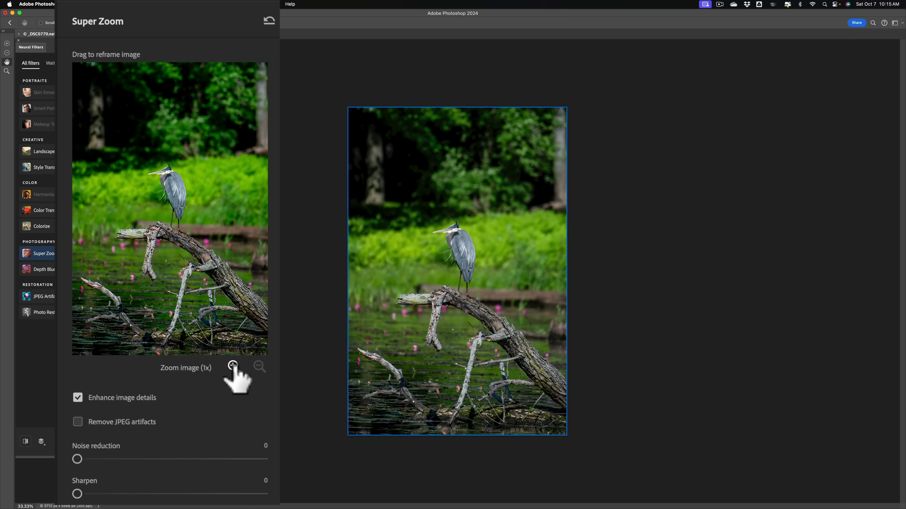
{"action": "left_click", "coordinate": [233, 365]}
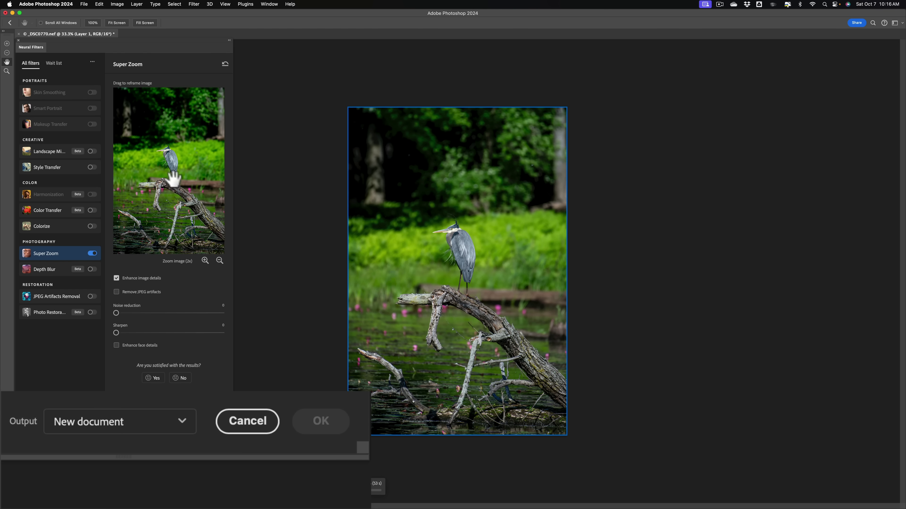
Step: Set Super Zoom output to New layer, zoom to 3x, and frame the heron in the preview
{"action": "left_click", "coordinate": [120, 423]}
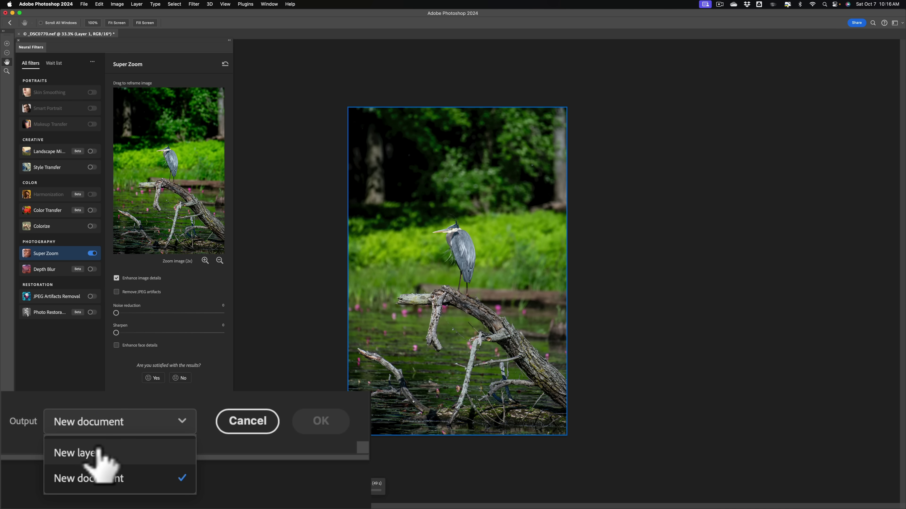
{"action": "left_click", "coordinate": [89, 452]}
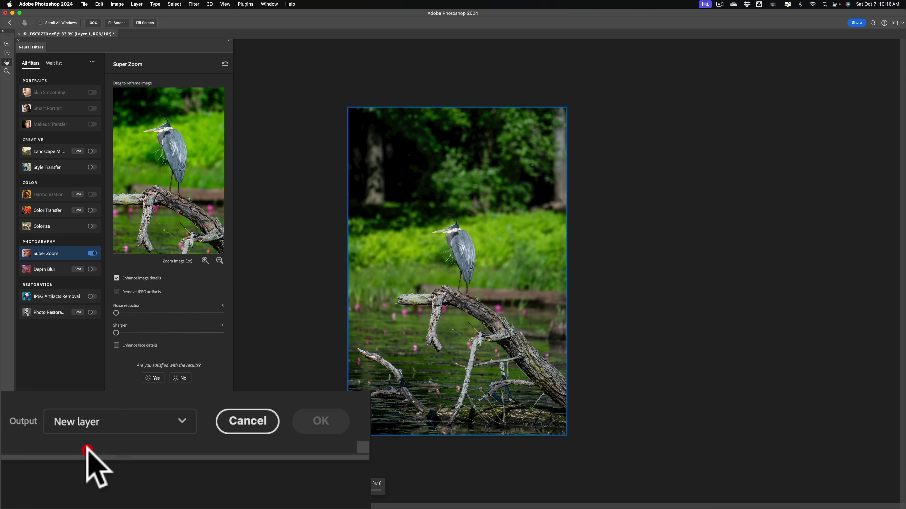
{"action": "left_click", "coordinate": [132, 422]}
{"action": "left_click", "coordinate": [125, 480]}
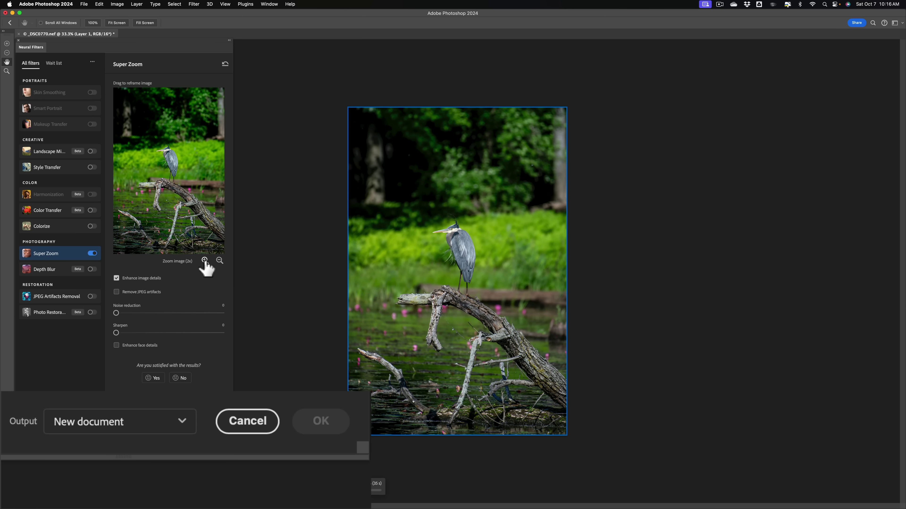
{"action": "left_click", "coordinate": [168, 427]}
{"action": "left_click", "coordinate": [109, 455]}
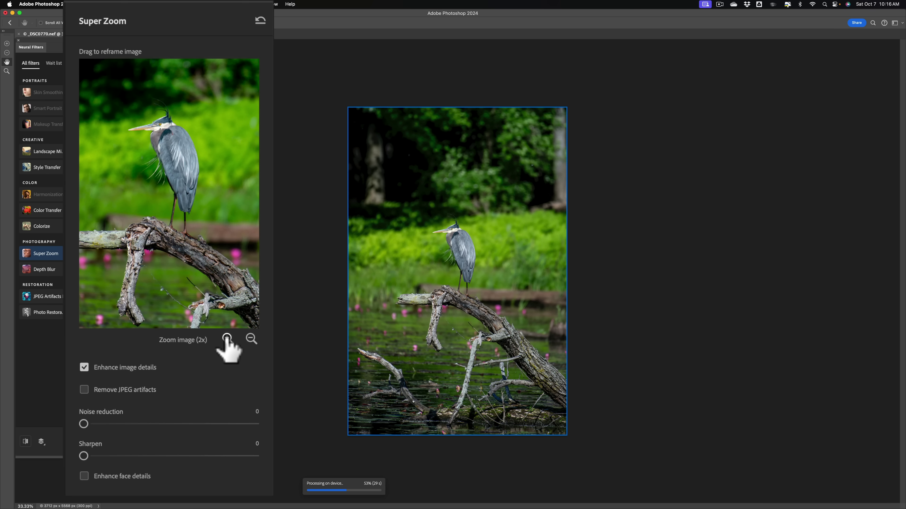
{"action": "left_click", "coordinate": [210, 268]}
{"action": "left_click_drag", "start_coordinate": [178, 158], "coordinate": [182, 185]}
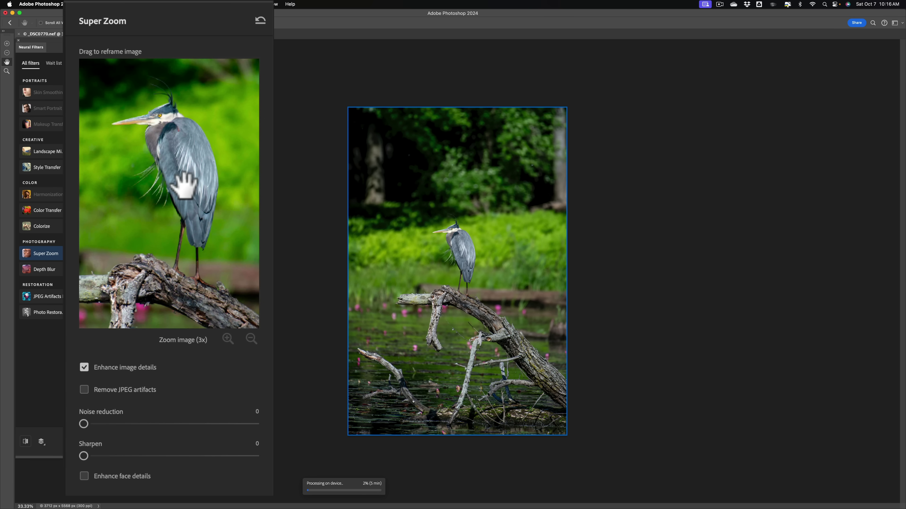
{"action": "left_click", "coordinate": [155, 224]}
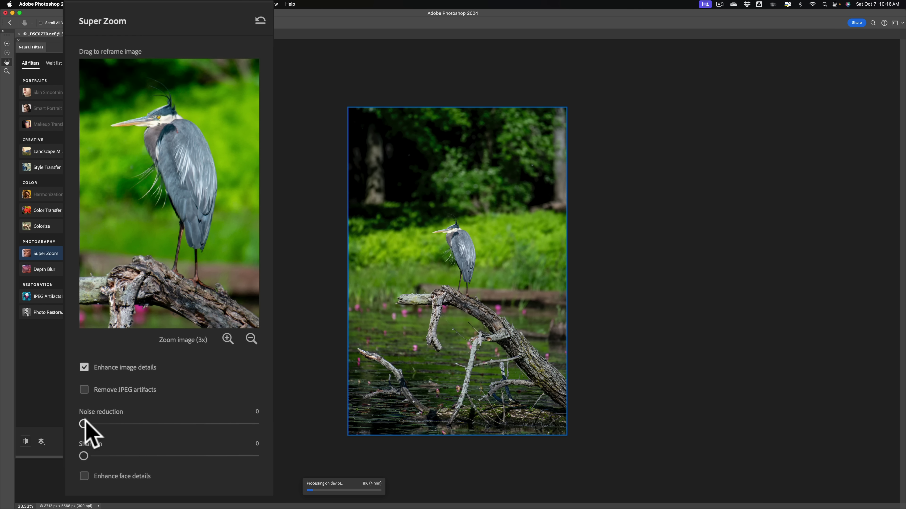
Step: Set Super Zoom Noise reduction to 12 and Sharpen to 11
{"action": "left_click_drag", "start_coordinate": [85, 423], "coordinate": [150, 425]}
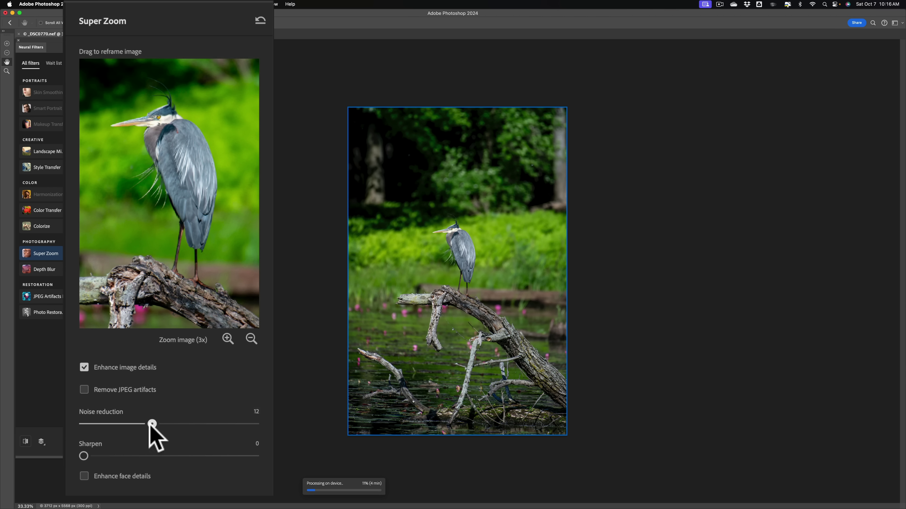
{"action": "left_click_drag", "start_coordinate": [150, 425], "coordinate": [151, 425]}
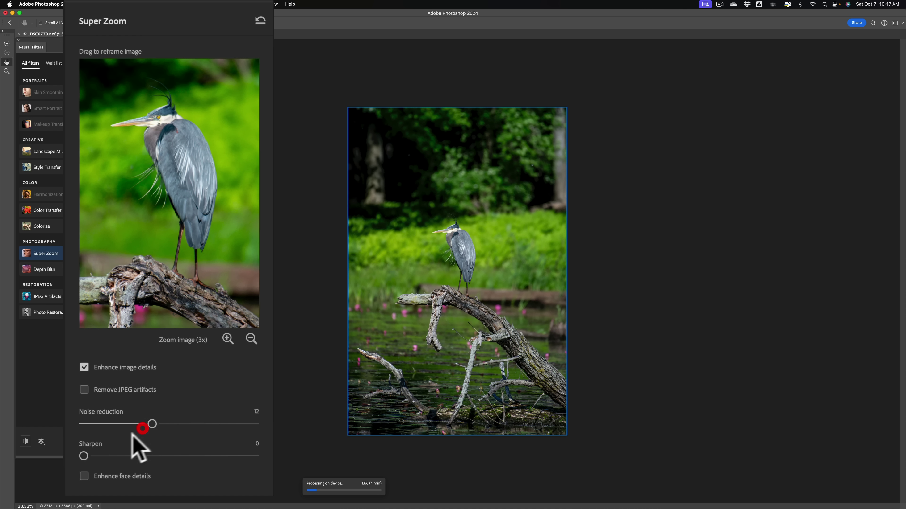
{"action": "left_click_drag", "start_coordinate": [83, 456], "coordinate": [145, 457]}
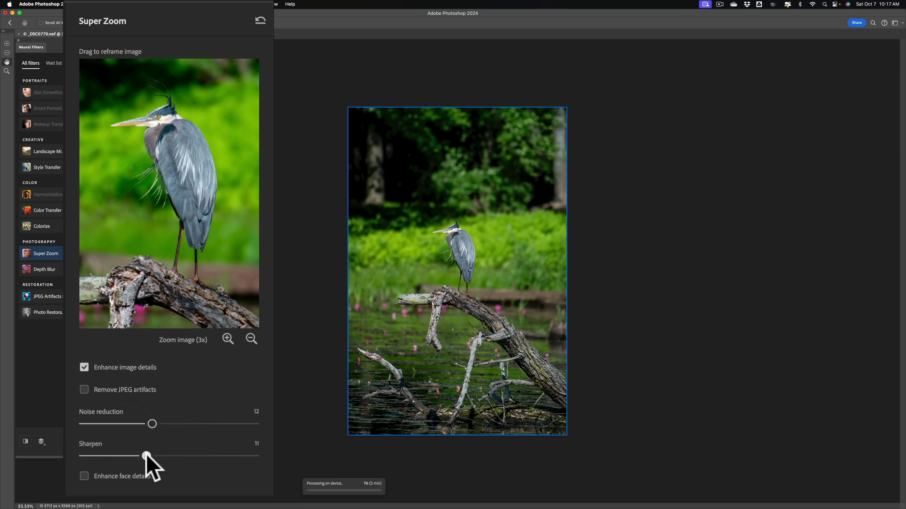
{"action": "left_click", "coordinate": [146, 456]}
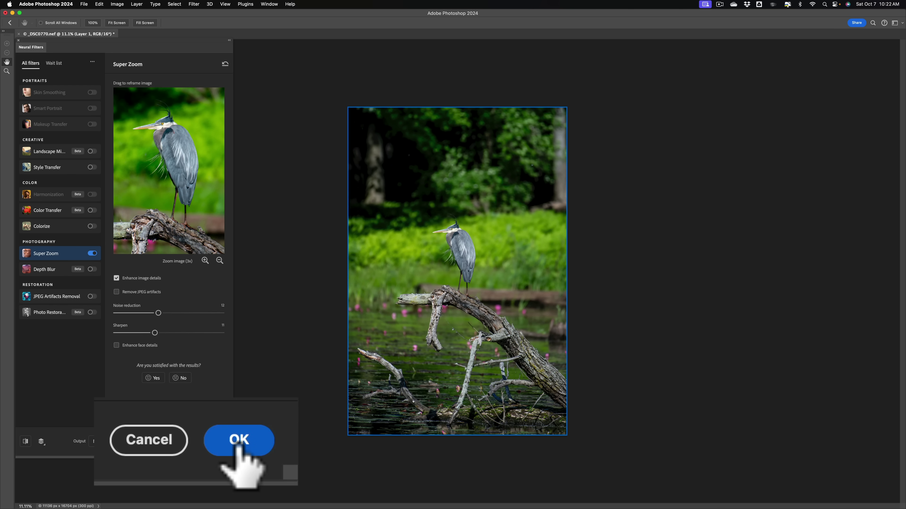
Step: Confirm the Neural Filters with OK, adding the enlarged heron as Layer 1
{"action": "left_click", "coordinate": [211, 443]}
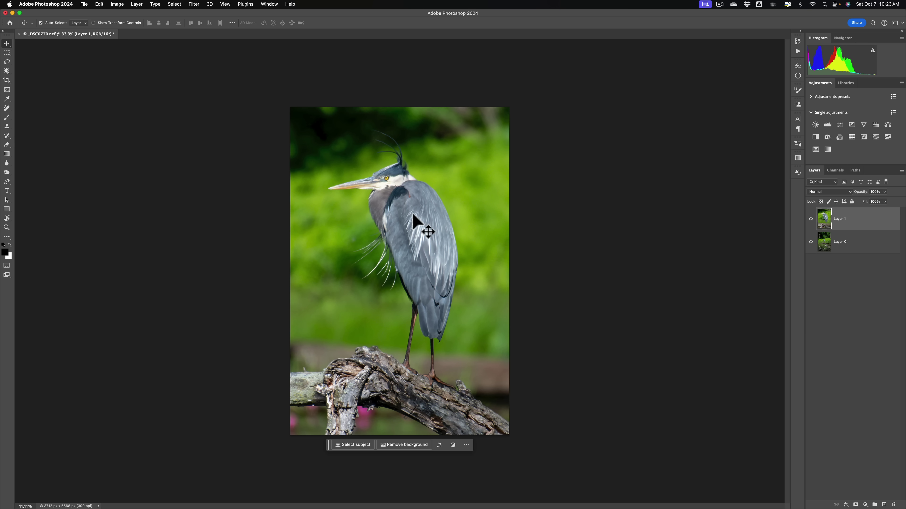
{"action": "left_click", "coordinate": [193, 4]}
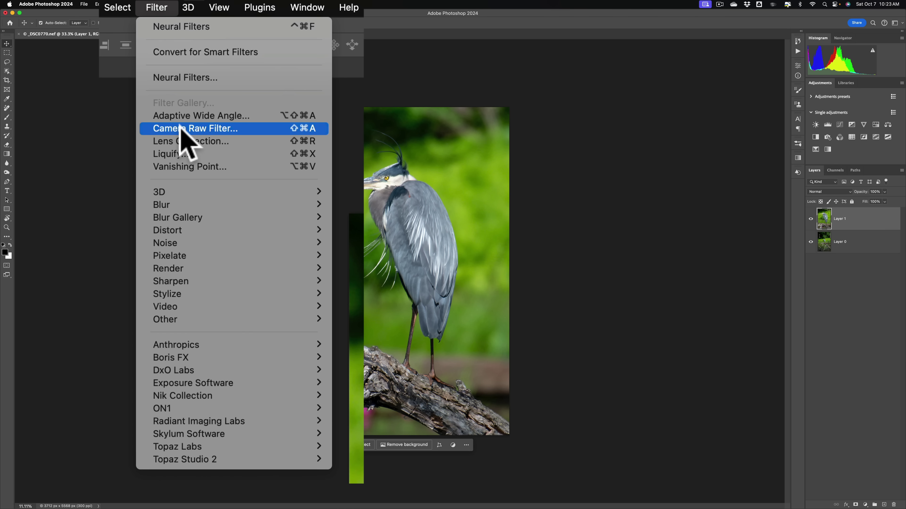
{"action": "left_click", "coordinate": [198, 76]}
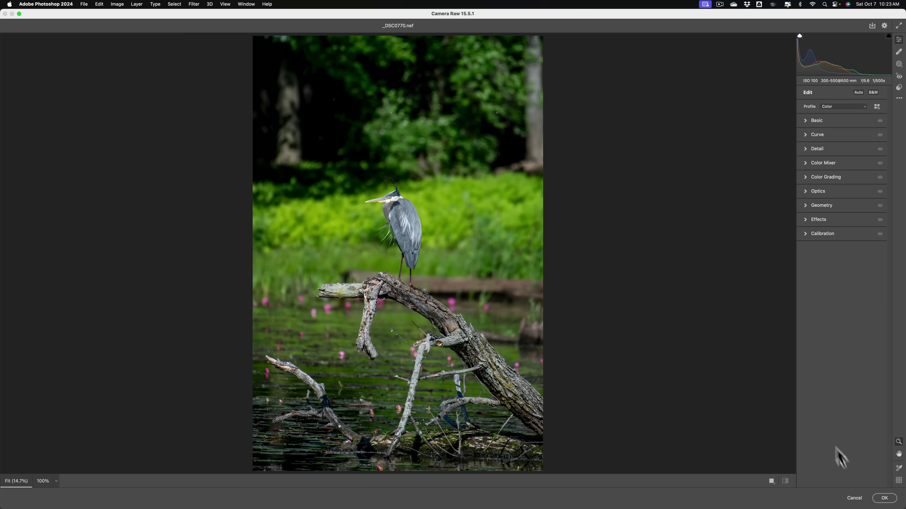
{"action": "left_click", "coordinate": [853, 499]}
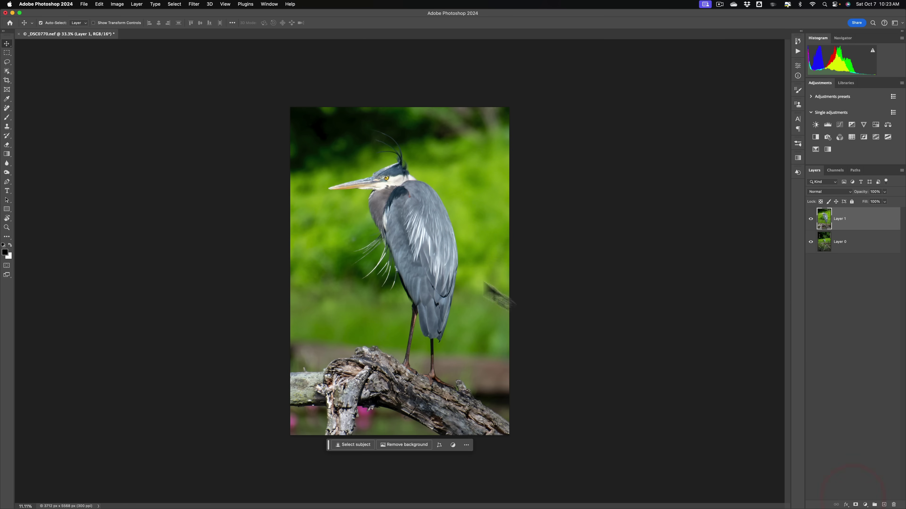
Step: Toggle Layer 1's visibility to compare the Super Zoomed heron with the original
{"action": "left_click", "coordinate": [7, 80]}
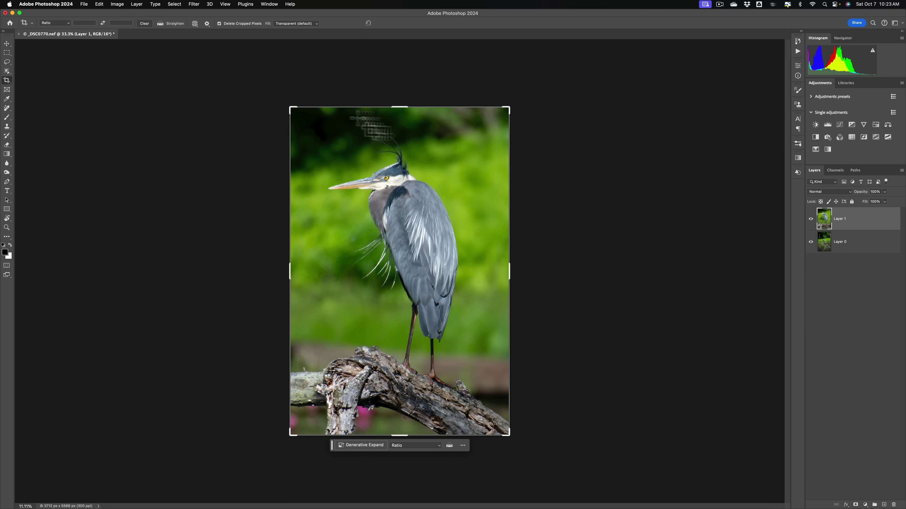
{"action": "left_click", "coordinate": [7, 44]}
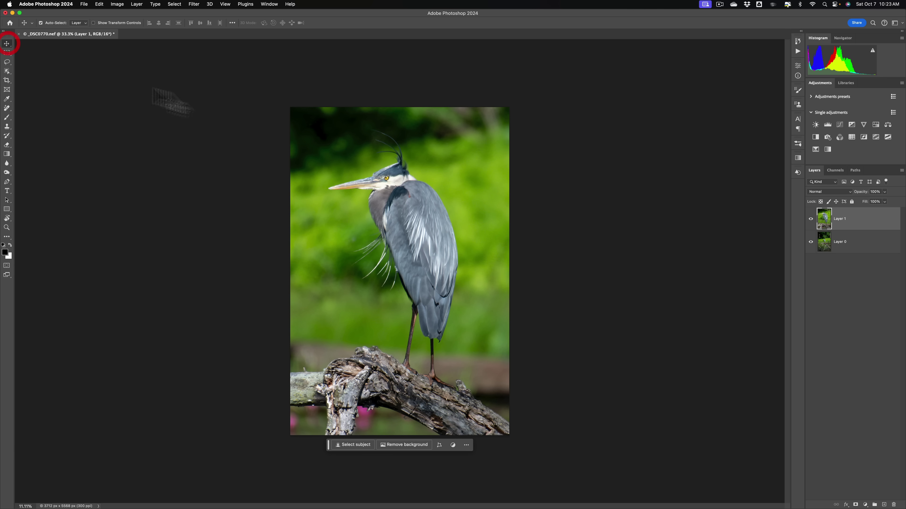
{"action": "left_click", "coordinate": [811, 219]}
{"action": "left_click", "coordinate": [811, 219]}
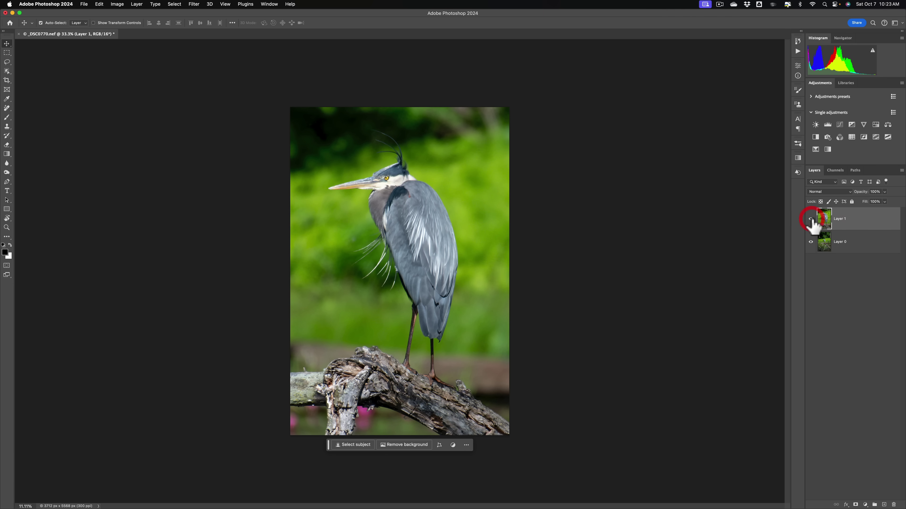
{"action": "left_click", "coordinate": [811, 219]}
{"action": "left_click", "coordinate": [811, 219]}
Step: Select Layer 0 and drag it to the trash, cancelling the Layer Style dialog
{"action": "left_click", "coordinate": [857, 241]}
{"action": "double_click", "coordinate": [857, 240]}
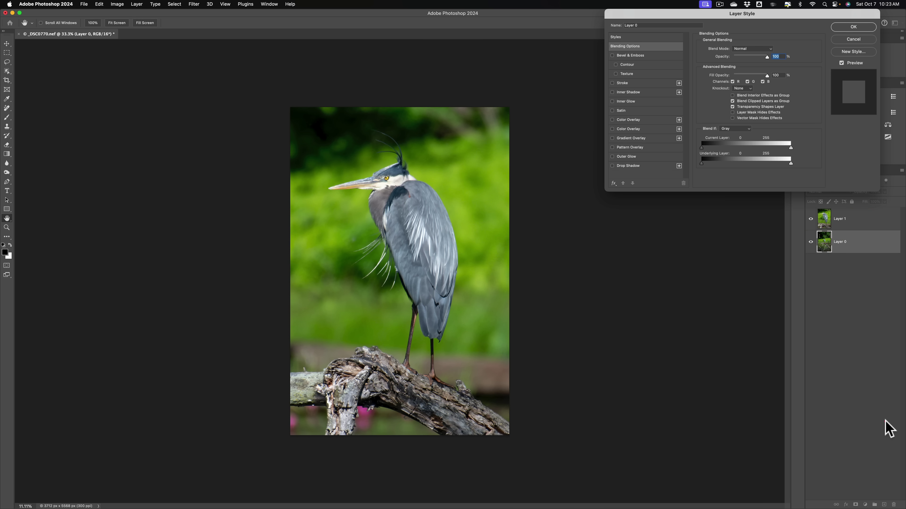
{"action": "left_click", "coordinate": [840, 39]}
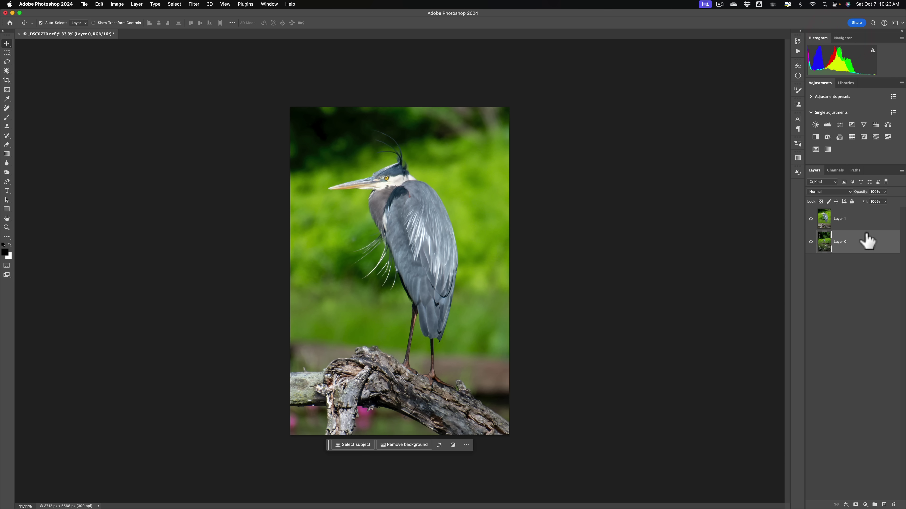
{"action": "left_click_drag", "start_coordinate": [867, 238], "coordinate": [893, 505]}
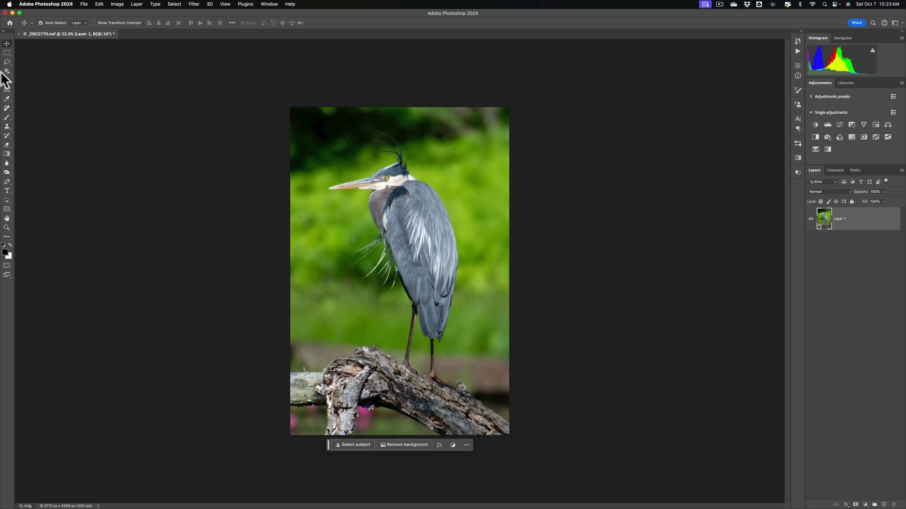
Step: Crop the heron layer with Delete Cropped Pixels on and Fill Transparent, committing the crop
{"action": "left_click", "coordinate": [7, 80]}
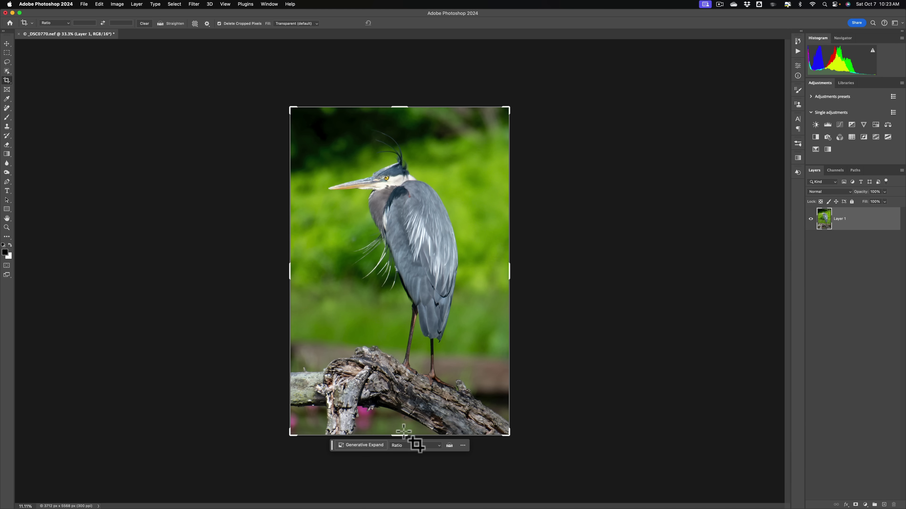
{"action": "left_click_drag", "start_coordinate": [401, 433], "coordinate": [401, 432]}
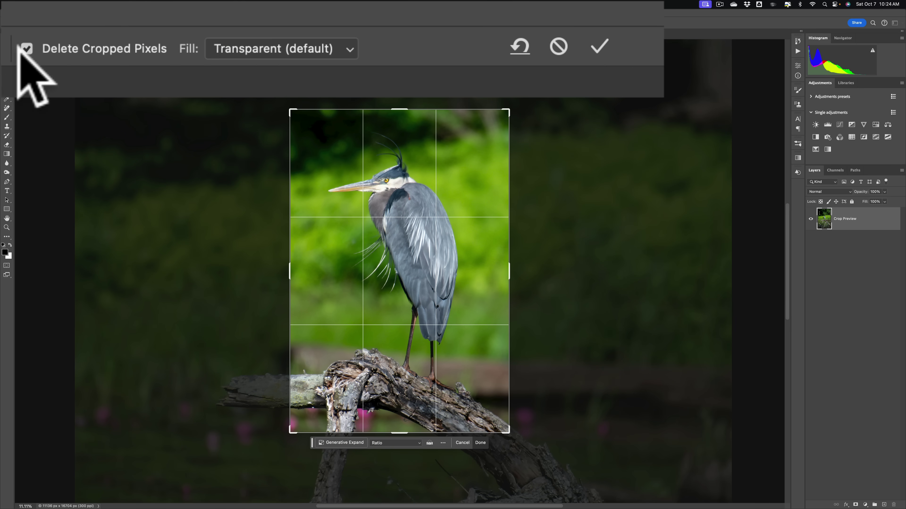
{"action": "left_click", "coordinate": [27, 48]}
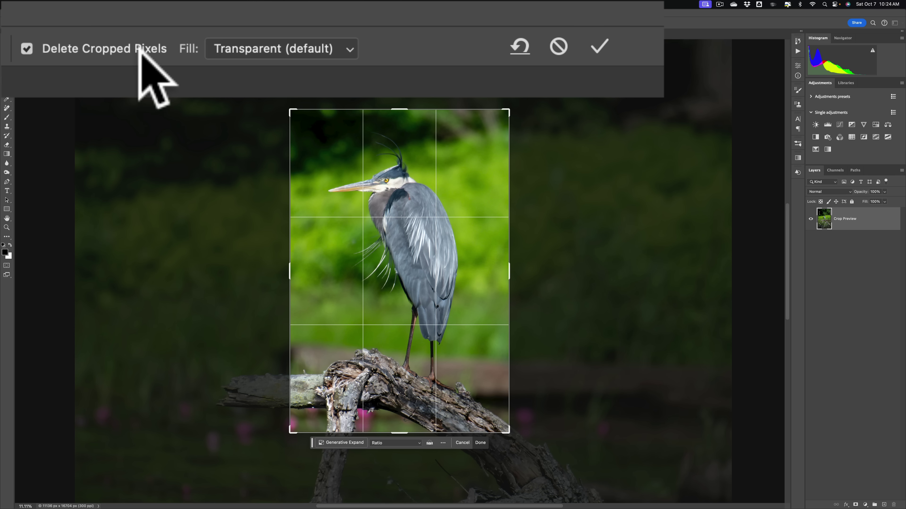
{"action": "left_click", "coordinate": [249, 49]}
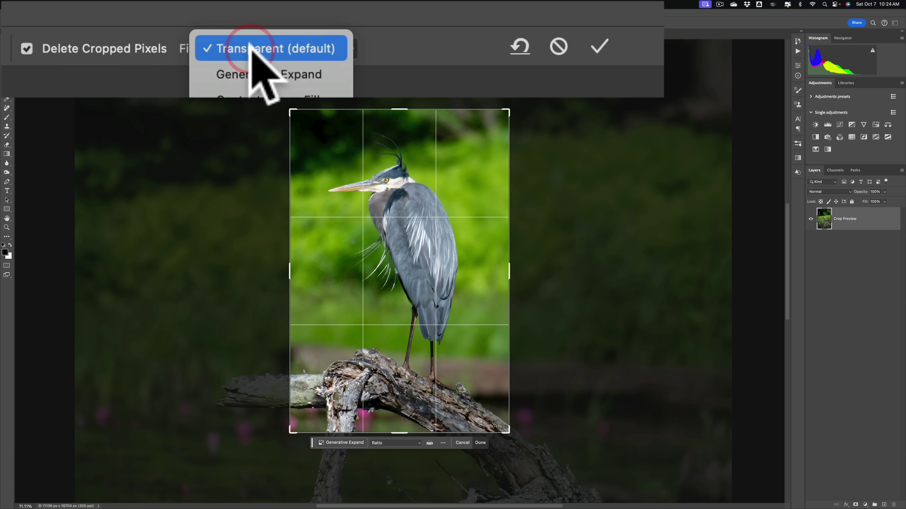
{"action": "left_click", "coordinate": [475, 51]}
{"action": "left_click", "coordinate": [594, 53]}
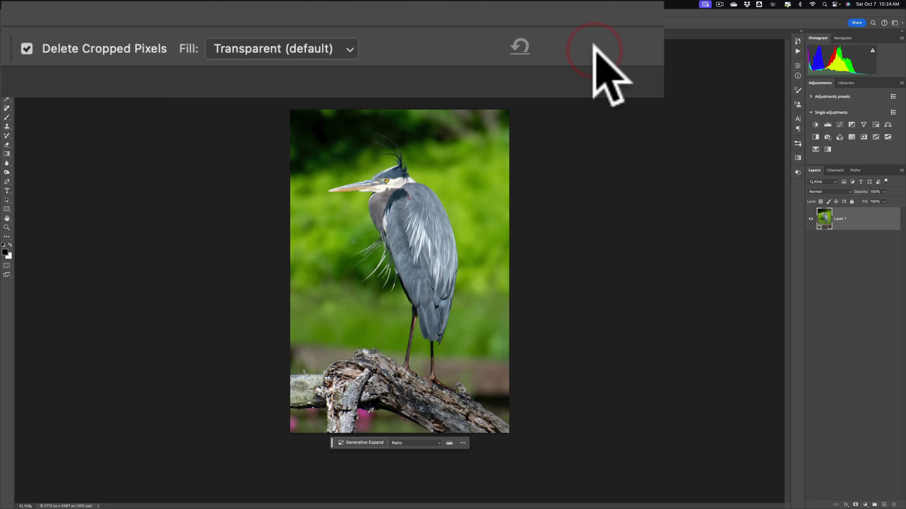
{"action": "left_click", "coordinate": [178, 5]}
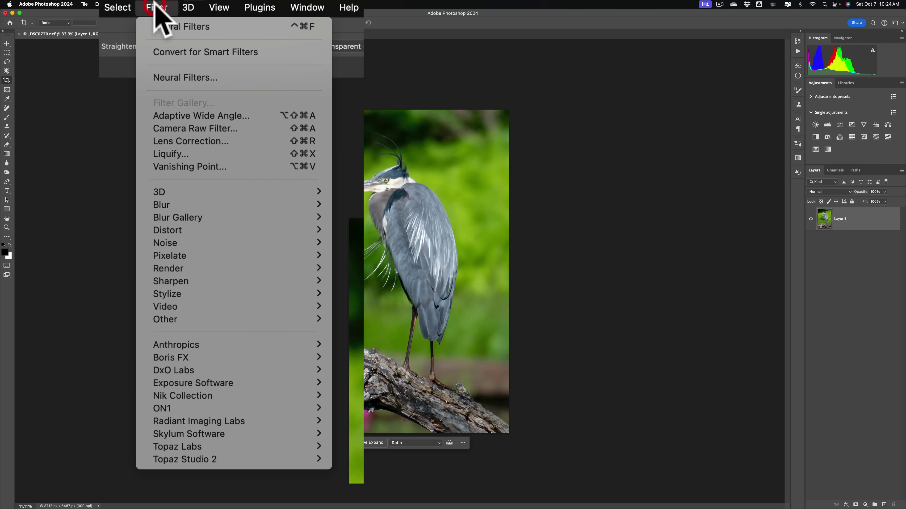
Step: Run the Camera Raw Filter on the cropped heron layer and show its Masking options
{"action": "left_click", "coordinate": [186, 129]}
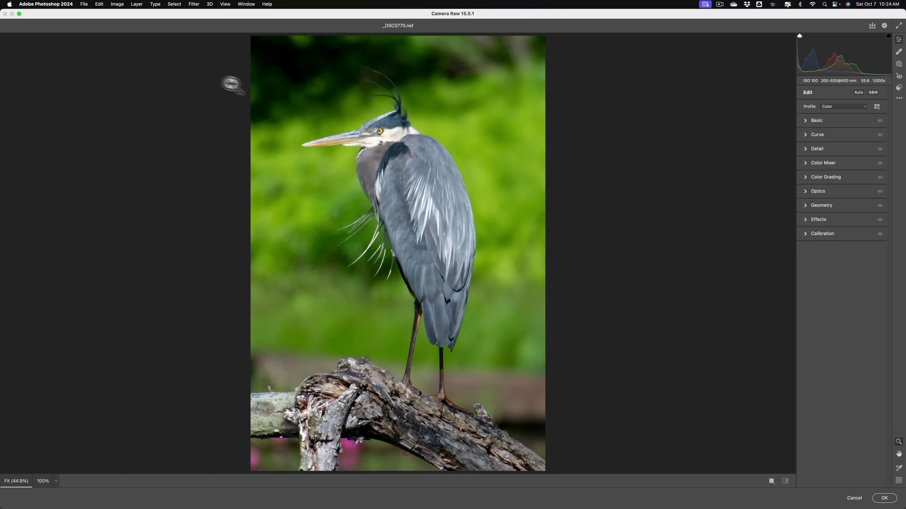
{"action": "left_click", "coordinate": [898, 87]}
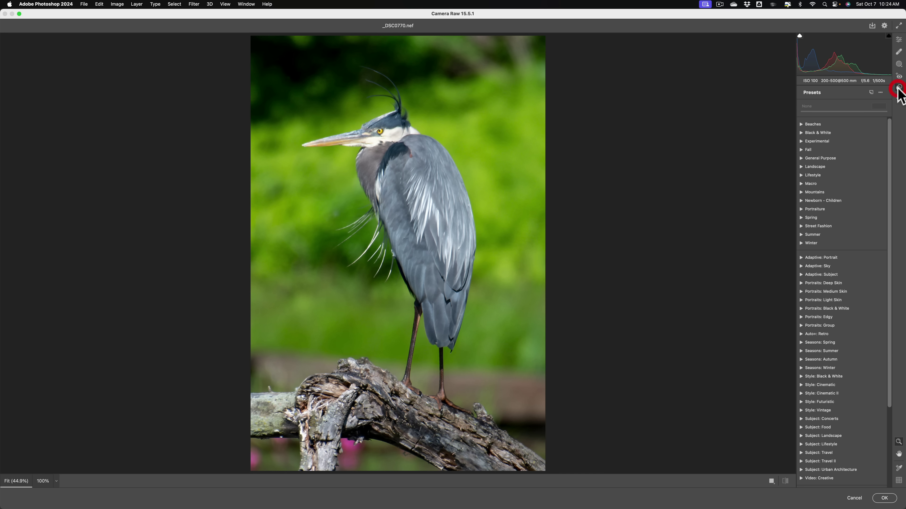
{"action": "left_click", "coordinate": [899, 64]}
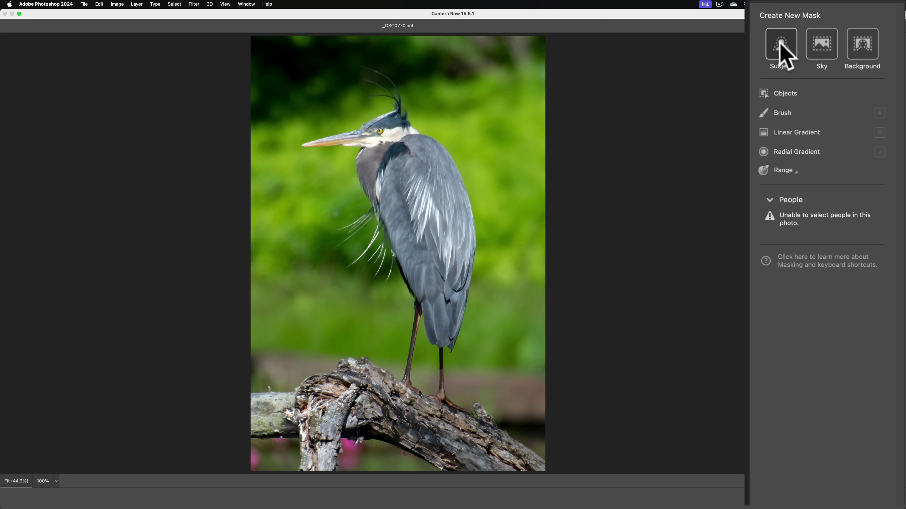
Step: Create a Subject mask (Mask 1) on the heron with Texture +28 and Sharpness +39
{"action": "left_click", "coordinate": [778, 44]}
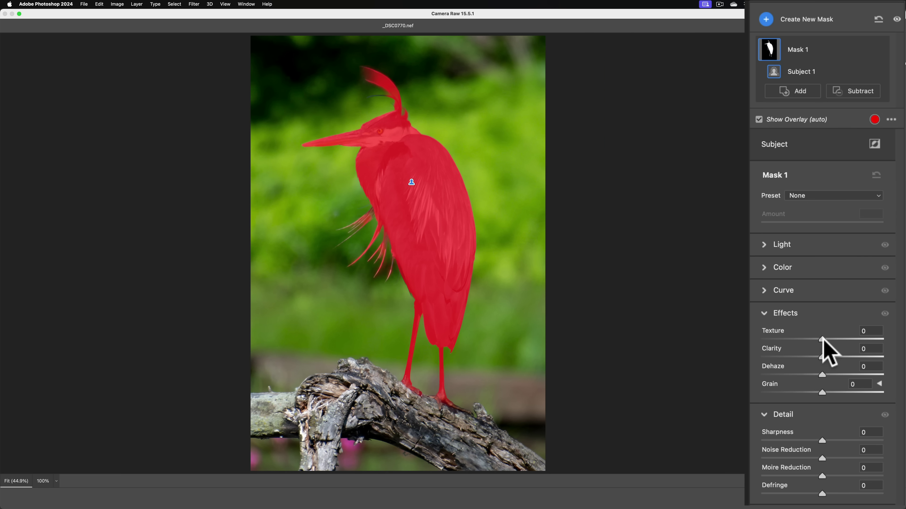
{"action": "left_click_drag", "start_coordinate": [823, 339], "coordinate": [839, 339]}
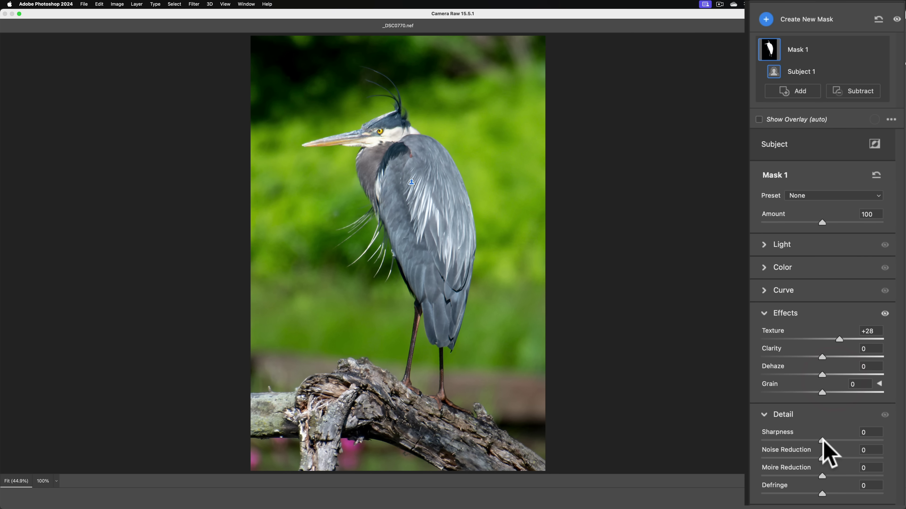
{"action": "left_click_drag", "start_coordinate": [822, 441], "coordinate": [847, 441]}
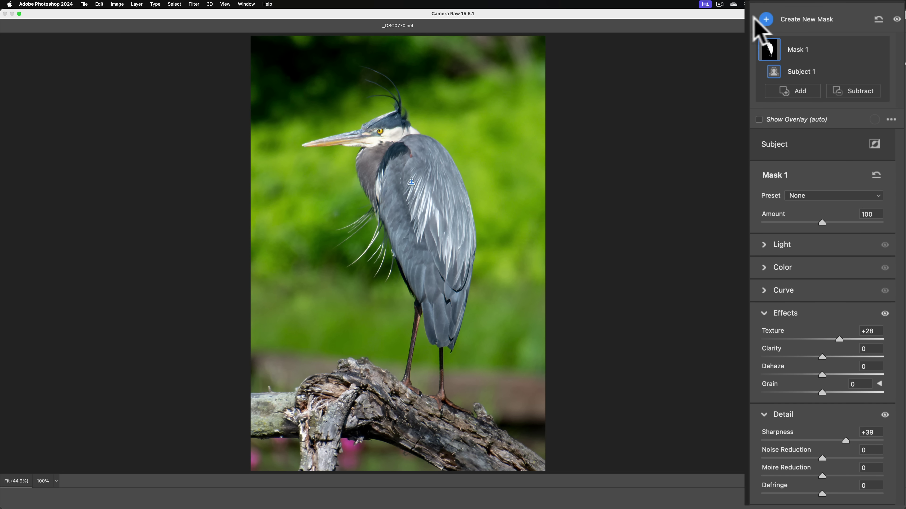
{"action": "left_click", "coordinate": [765, 19]}
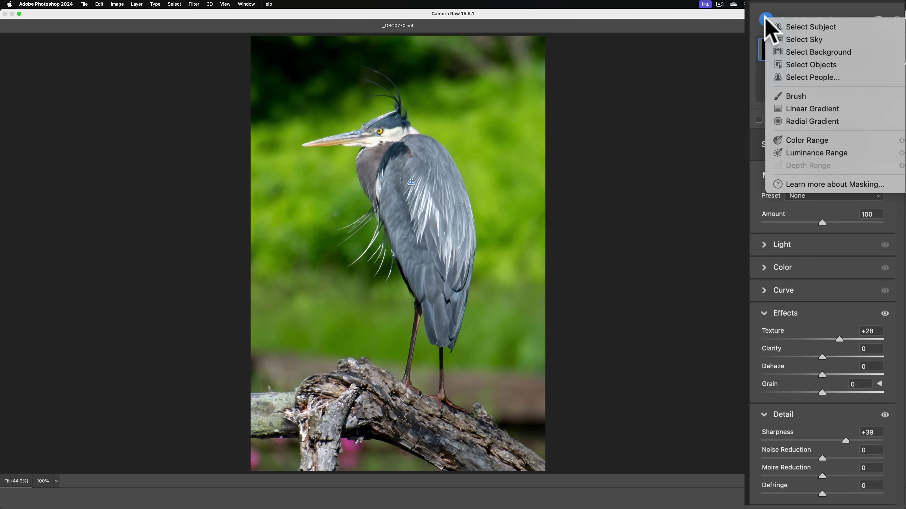
Step: Add a Background mask (Mask 2) and lower its Color Saturation to -22
{"action": "left_click", "coordinate": [790, 53]}
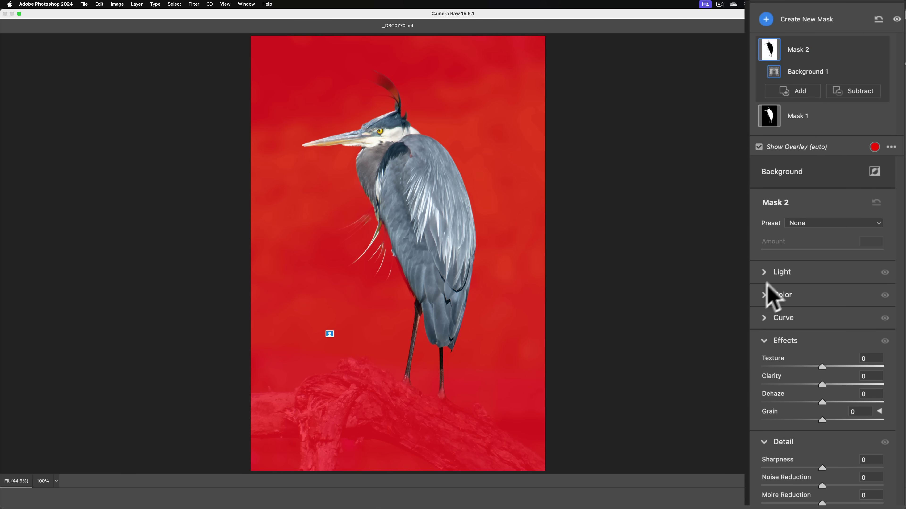
{"action": "left_click", "coordinate": [763, 295]}
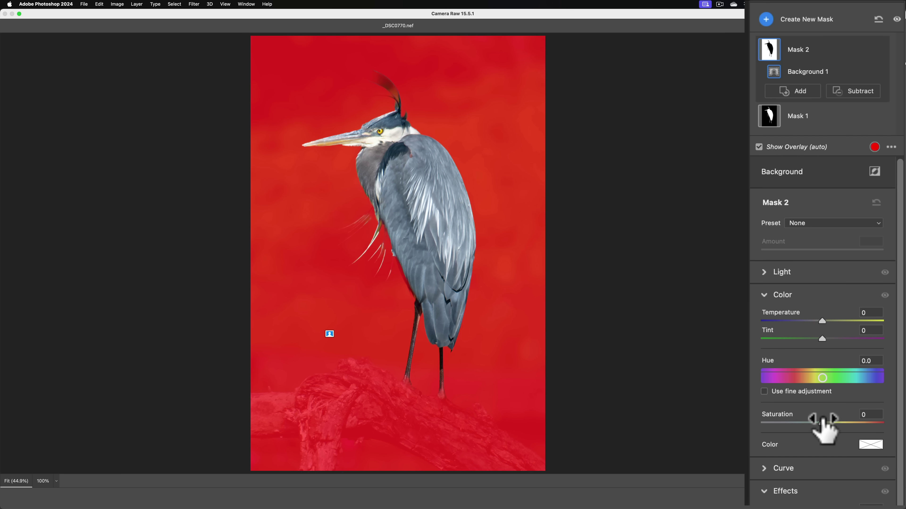
{"action": "left_click_drag", "start_coordinate": [820, 421], "coordinate": [807, 420]}
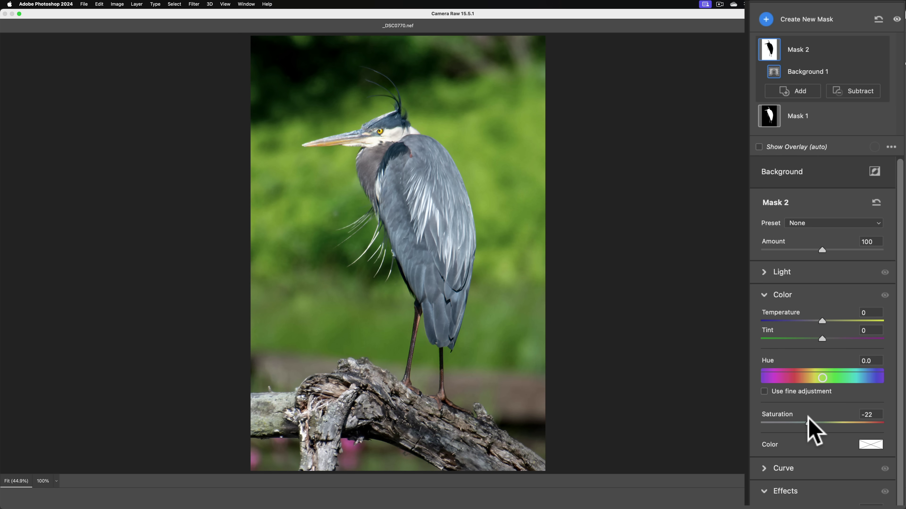
{"action": "scroll", "coordinate": [820, 392], "scroll_direction": "down", "scroll_amount": 2}
{"action": "left_click", "coordinate": [880, 502]}
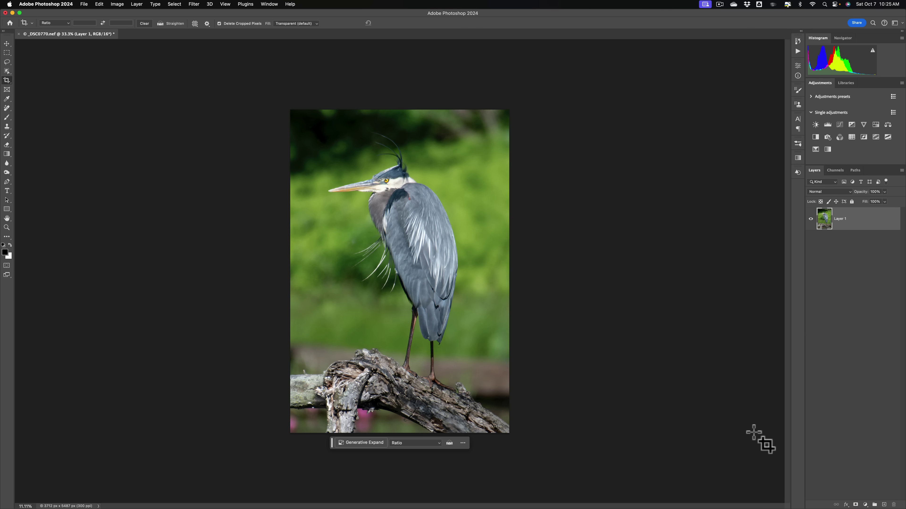